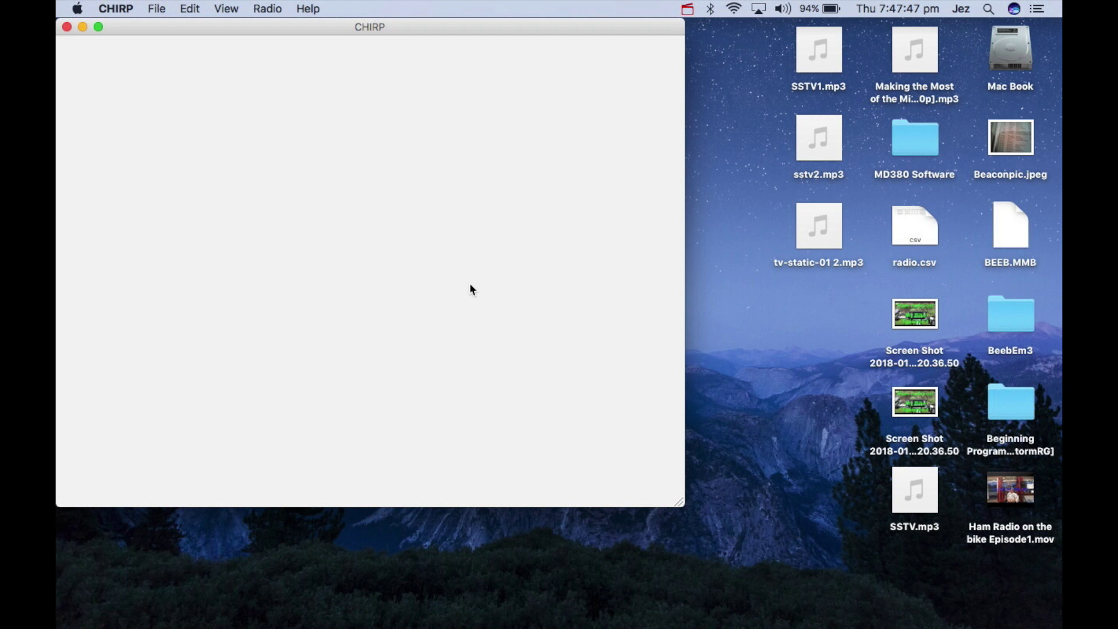
Start a download from the radio and set its port to /dev/cu.usbserial.
click(268, 10)
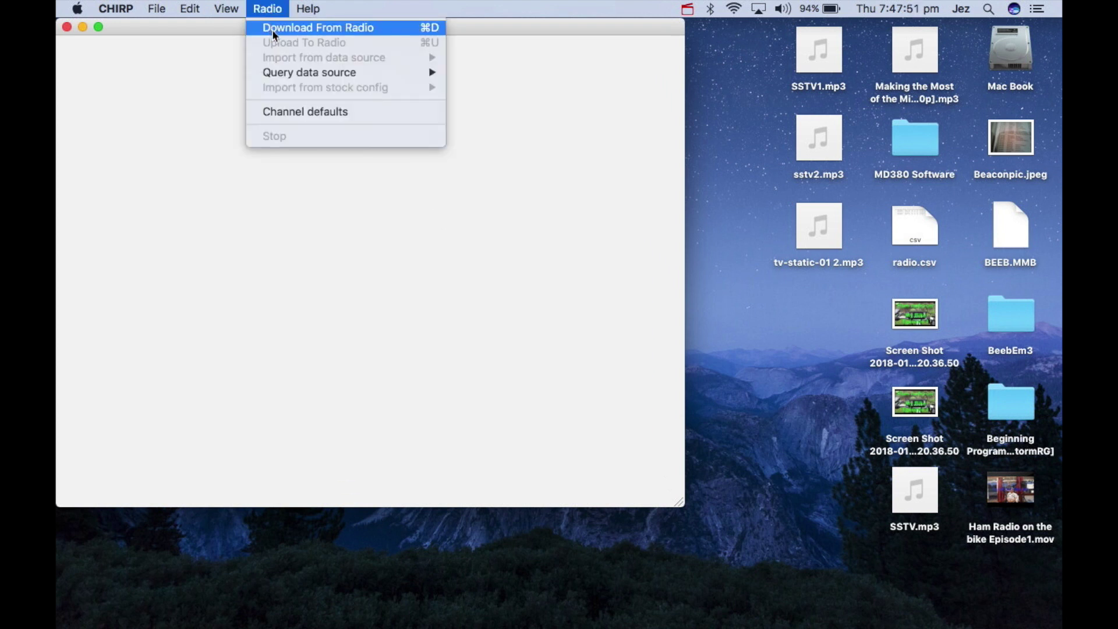
click(273, 31)
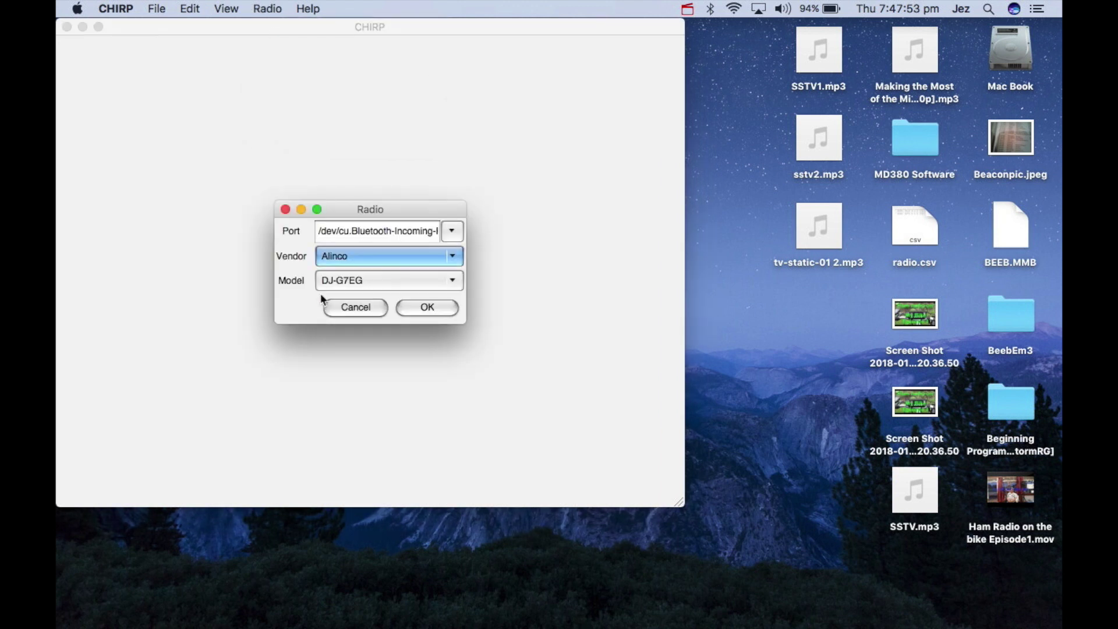
drag(354, 214, 379, 55)
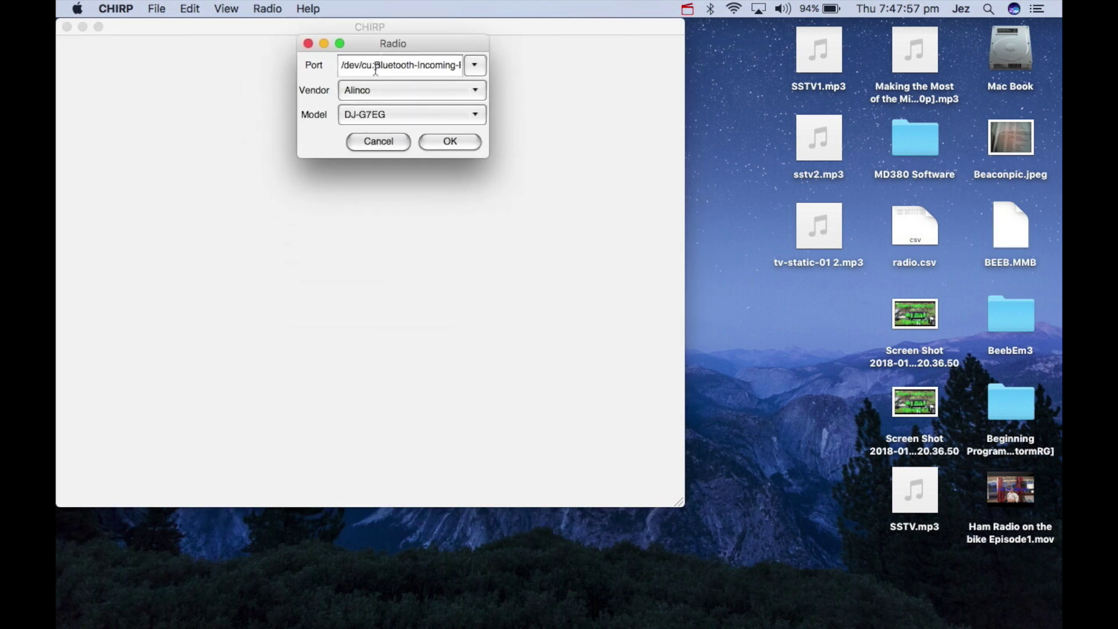
click(476, 66)
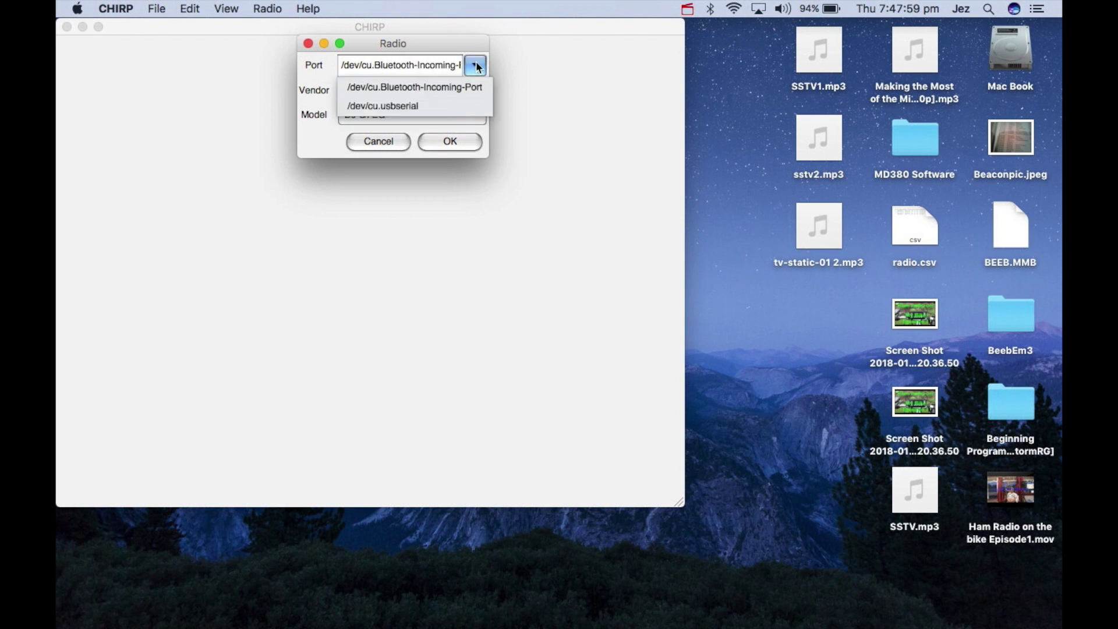
click(382, 104)
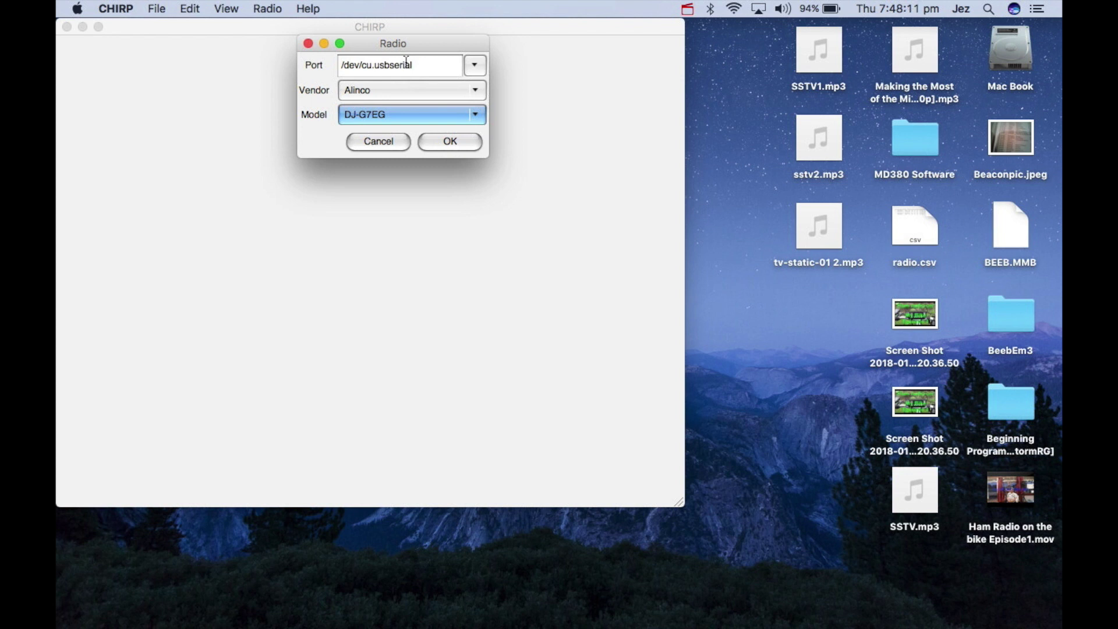
Choose vendor Leixen and model VV-898, and download the radio's memories.
click(387, 89)
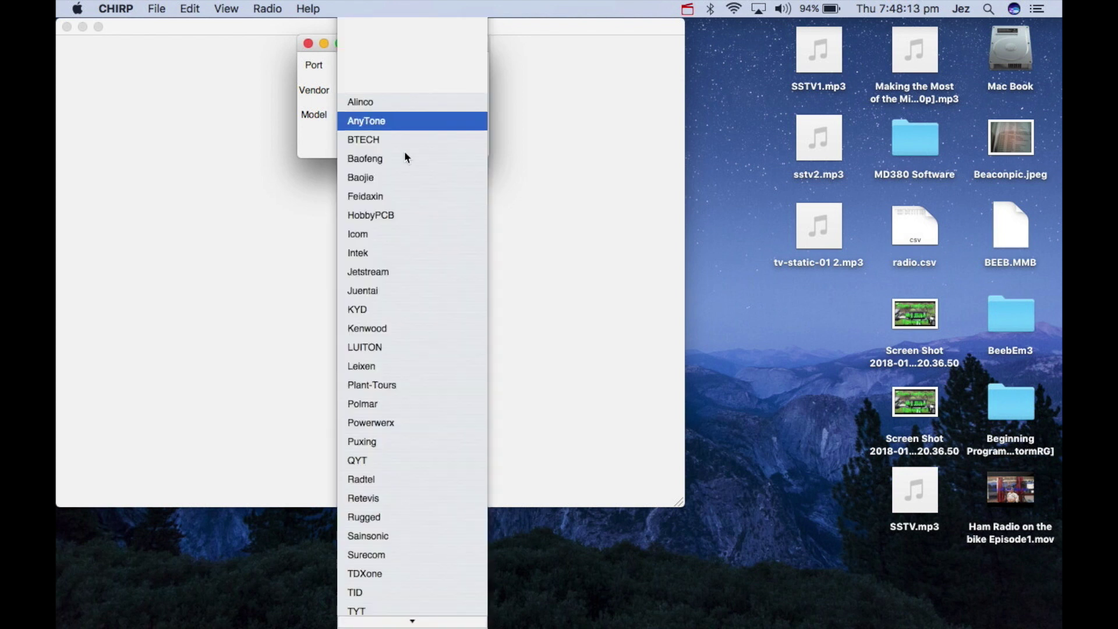
click(393, 366)
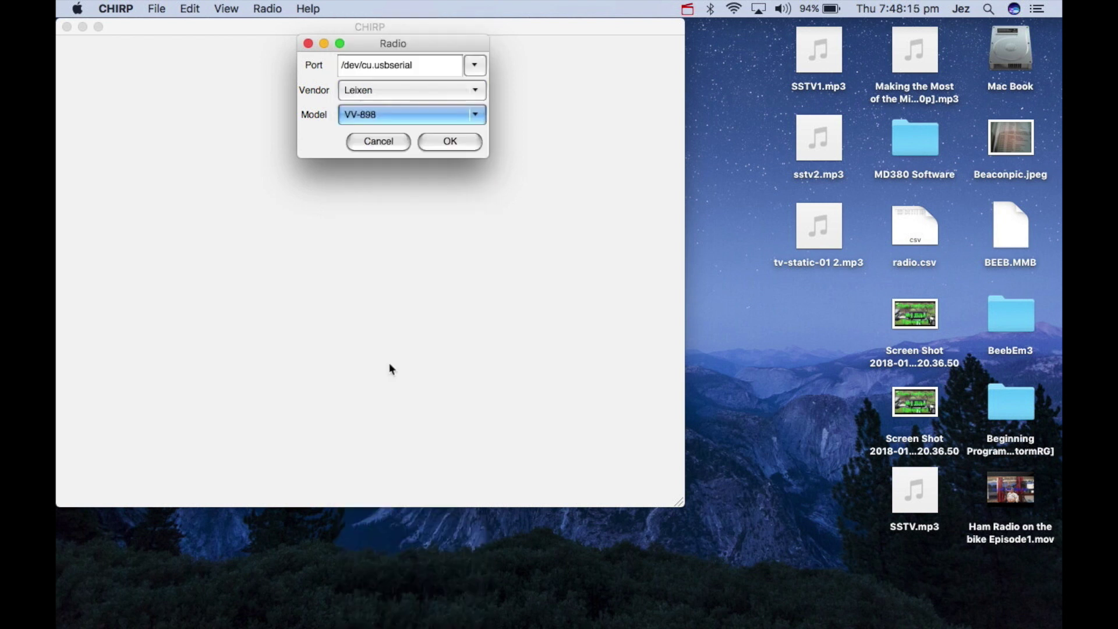
click(352, 119)
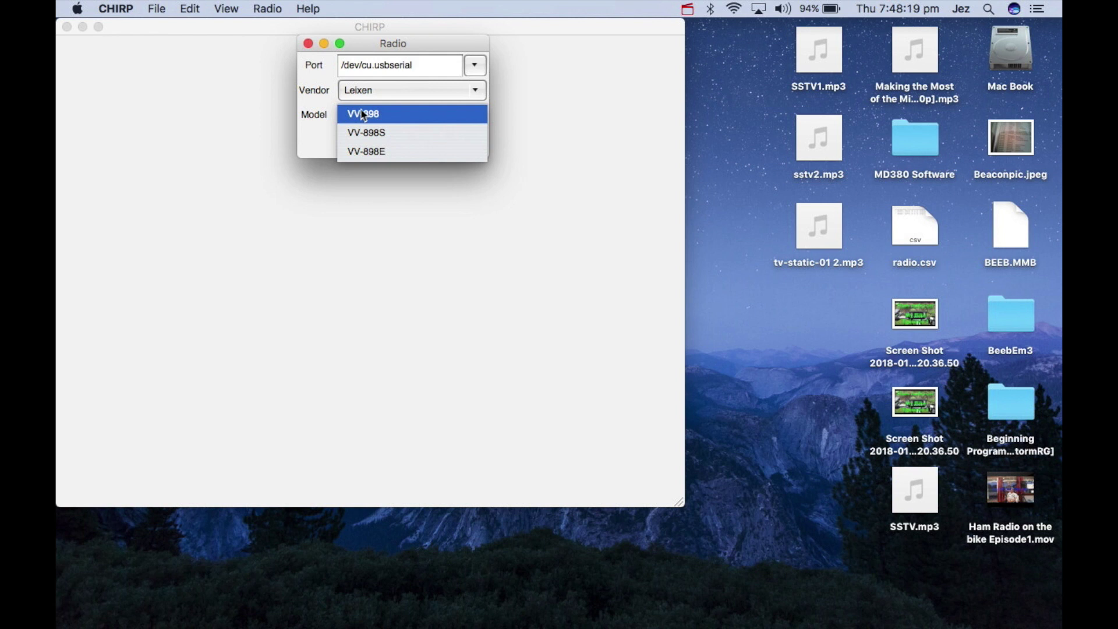
click(364, 115)
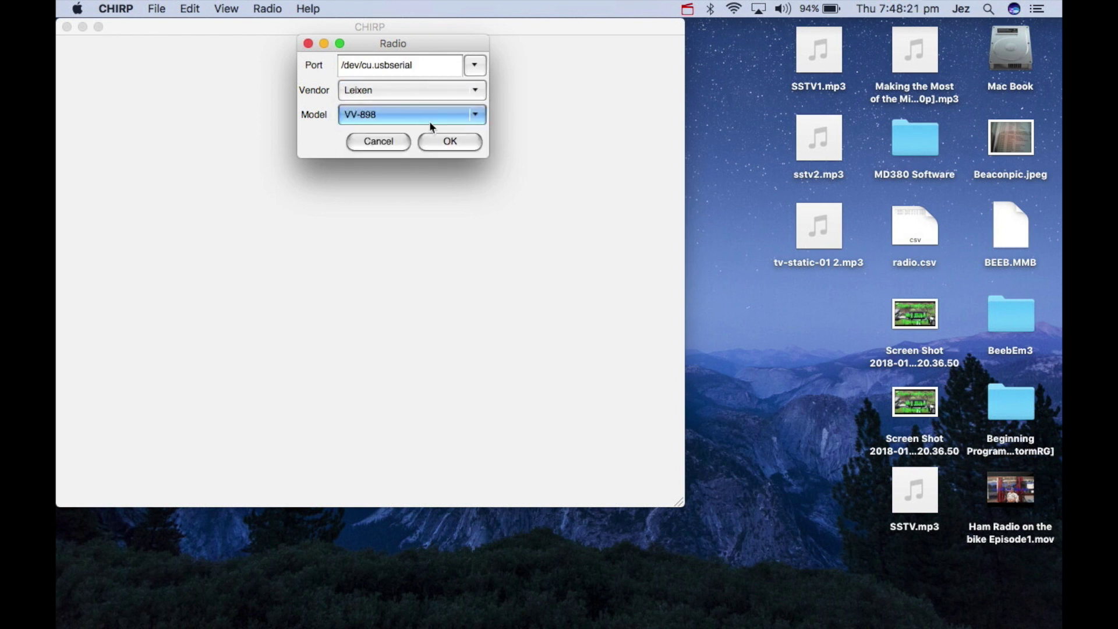
click(439, 142)
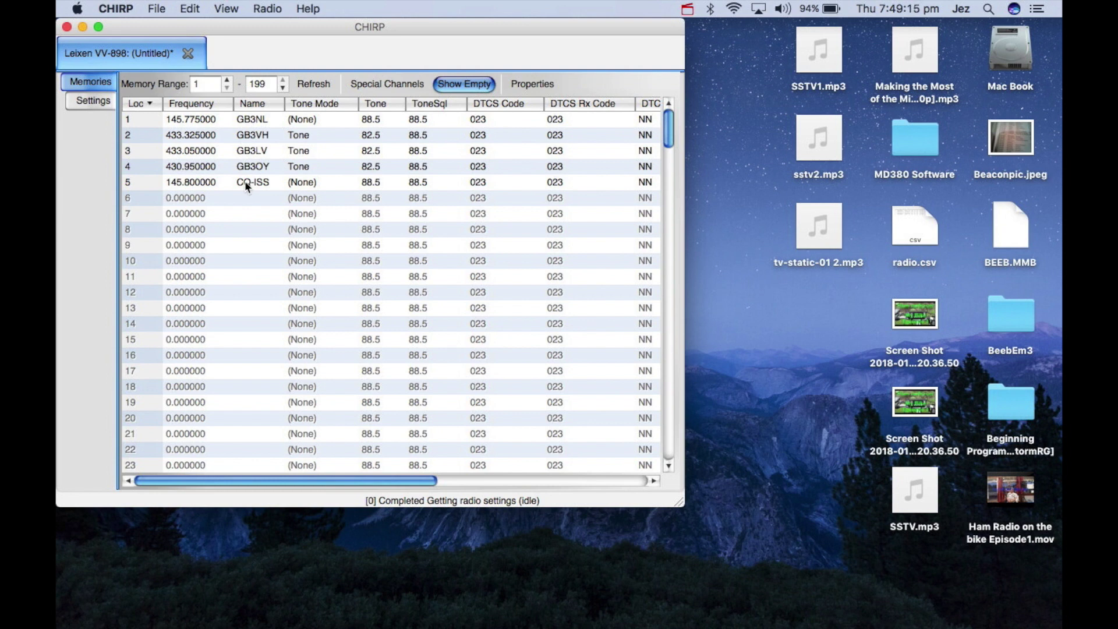
Open the properties of empty memory 6 and enter frequency 433.325 and name GB3VH.
click(195, 200)
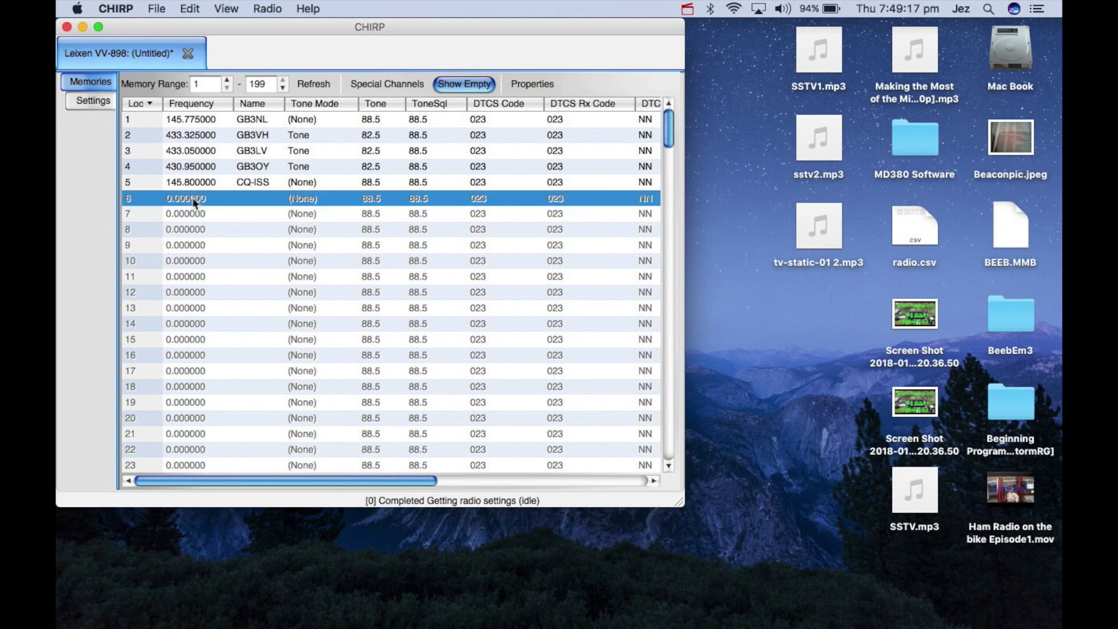
click(194, 8)
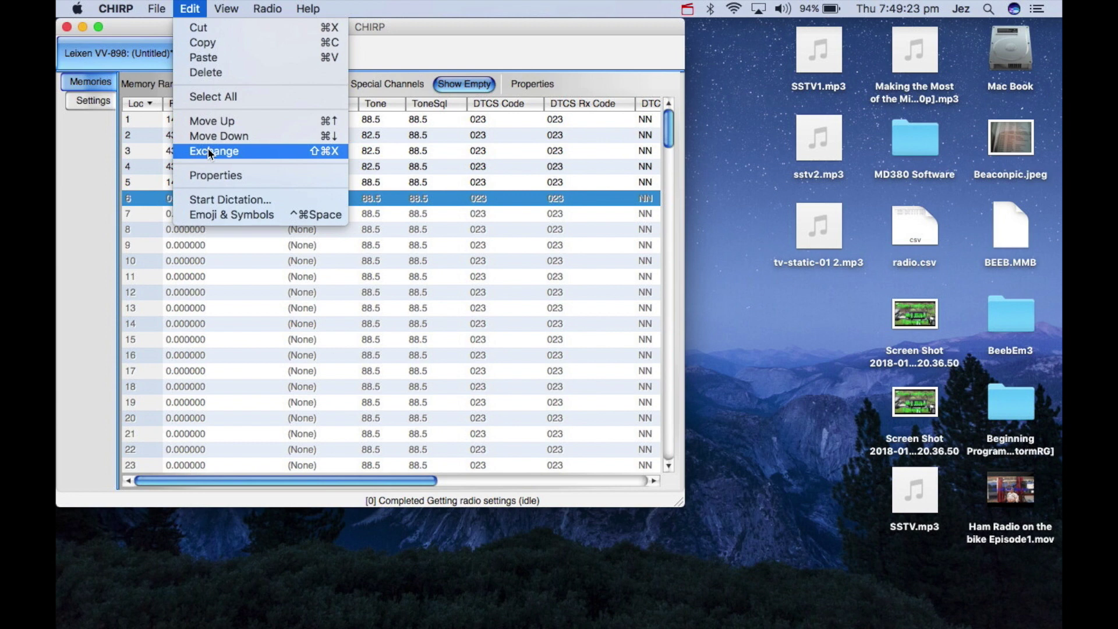
click(210, 177)
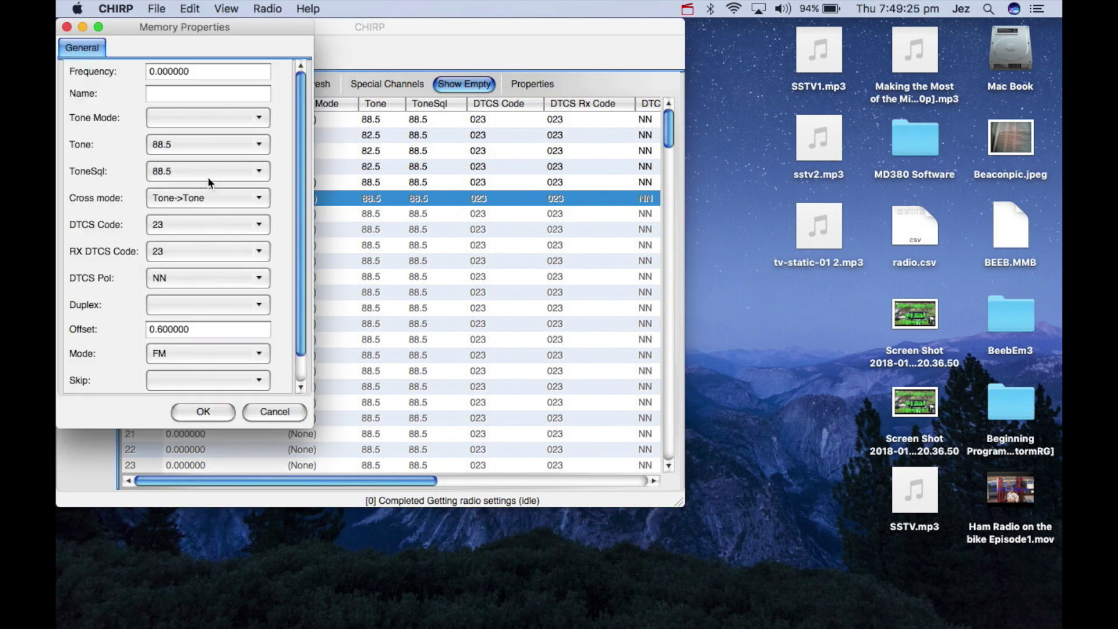
click(195, 72)
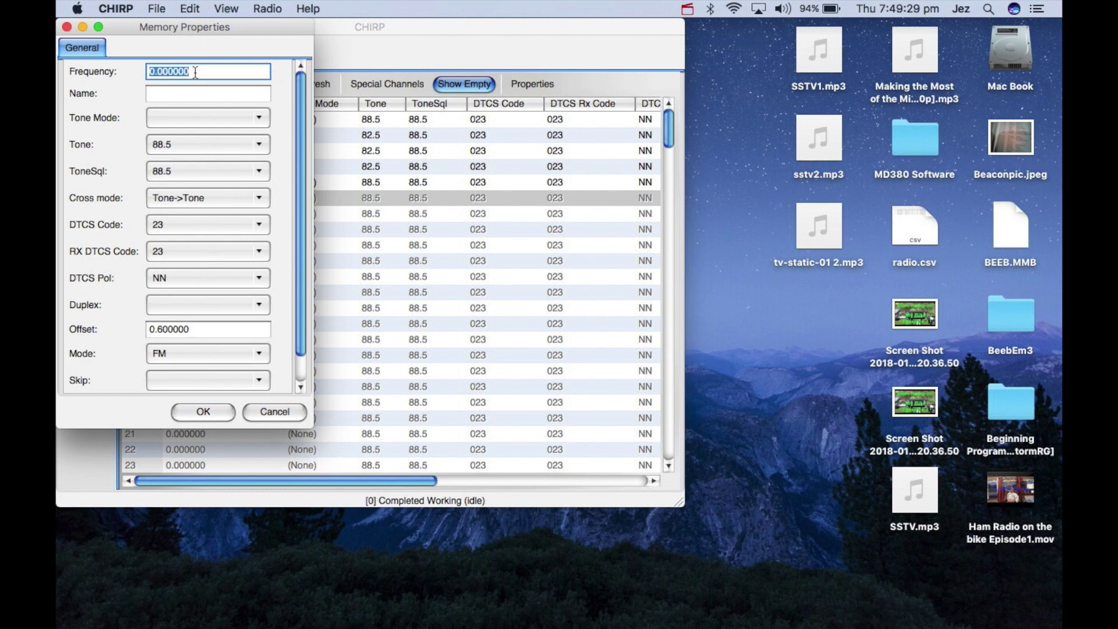
text(433.325)
click(152, 95)
text(G)
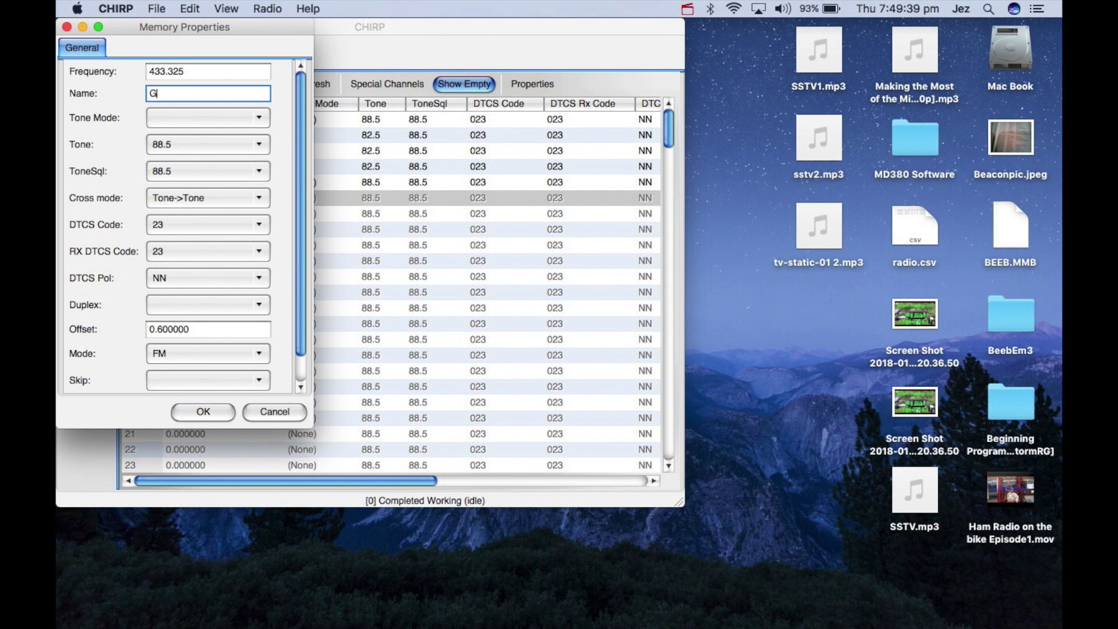
text(B3VH)
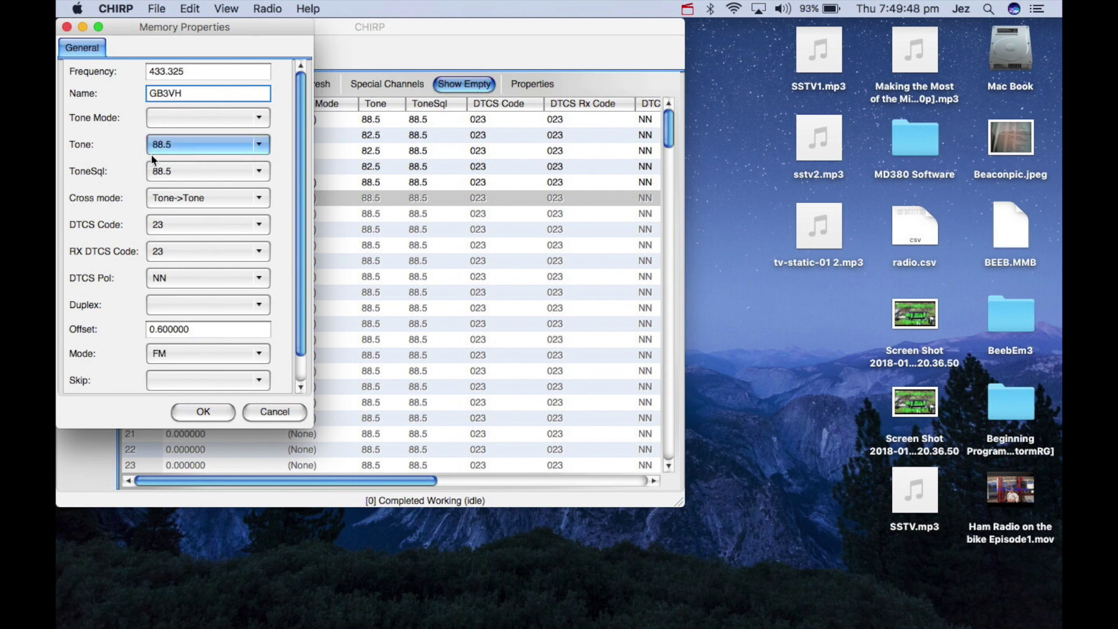
Set the memory's tone mode to Tone with a tone of 82.5.
click(169, 117)
click(175, 133)
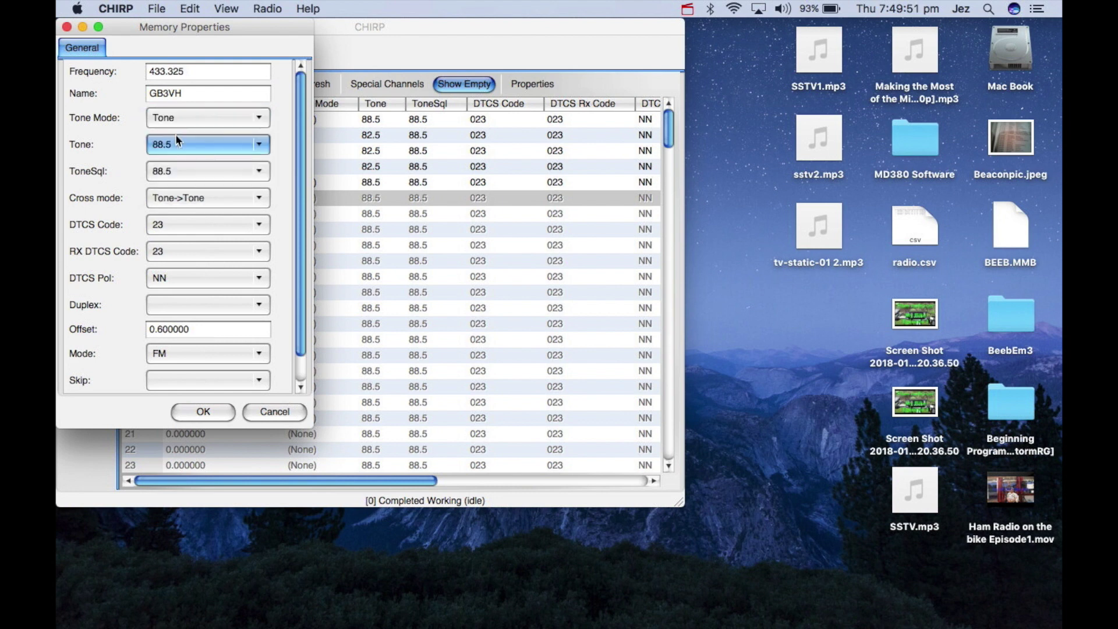
click(173, 142)
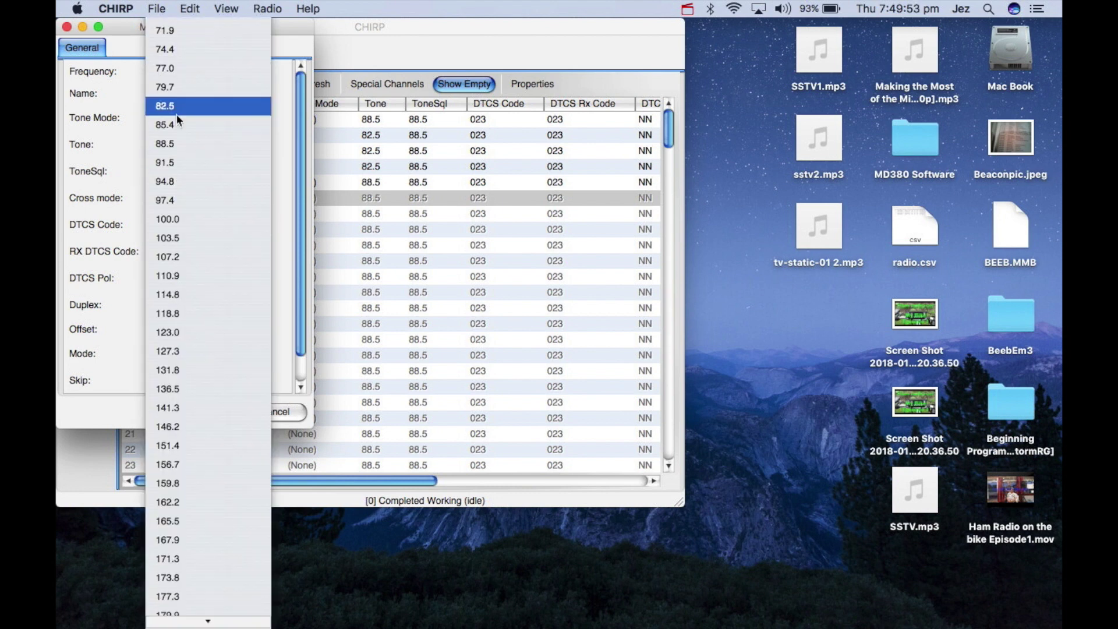
click(176, 115)
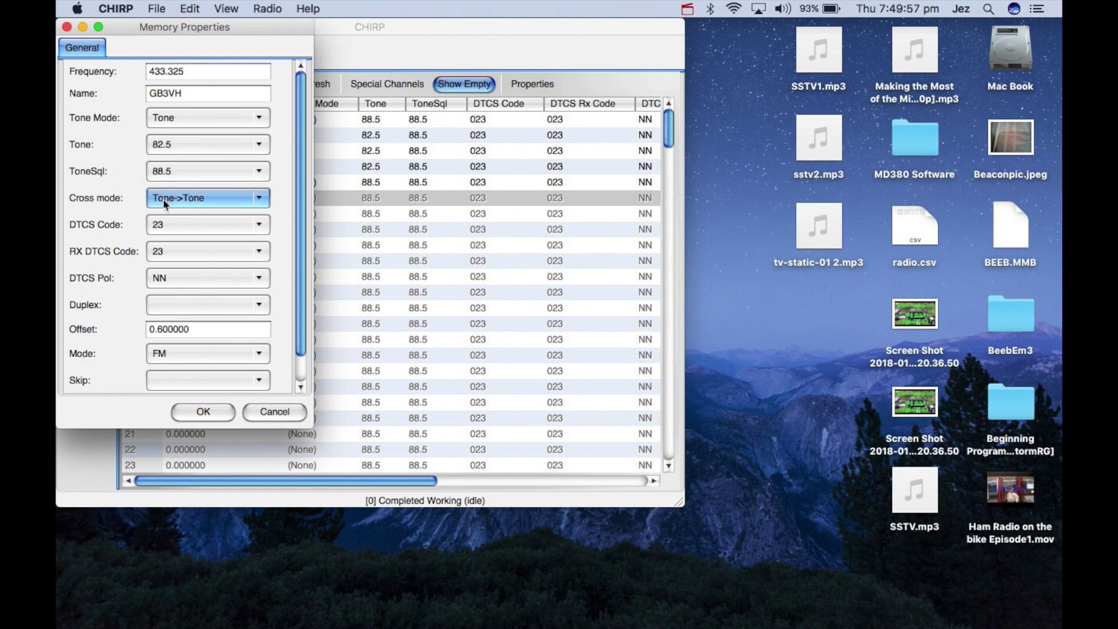
Set the memory's duplex to + with an offset of 1.6 and apply the properties.
scroll(166, 204, down, 1)
scroll(166, 204, down, 1)
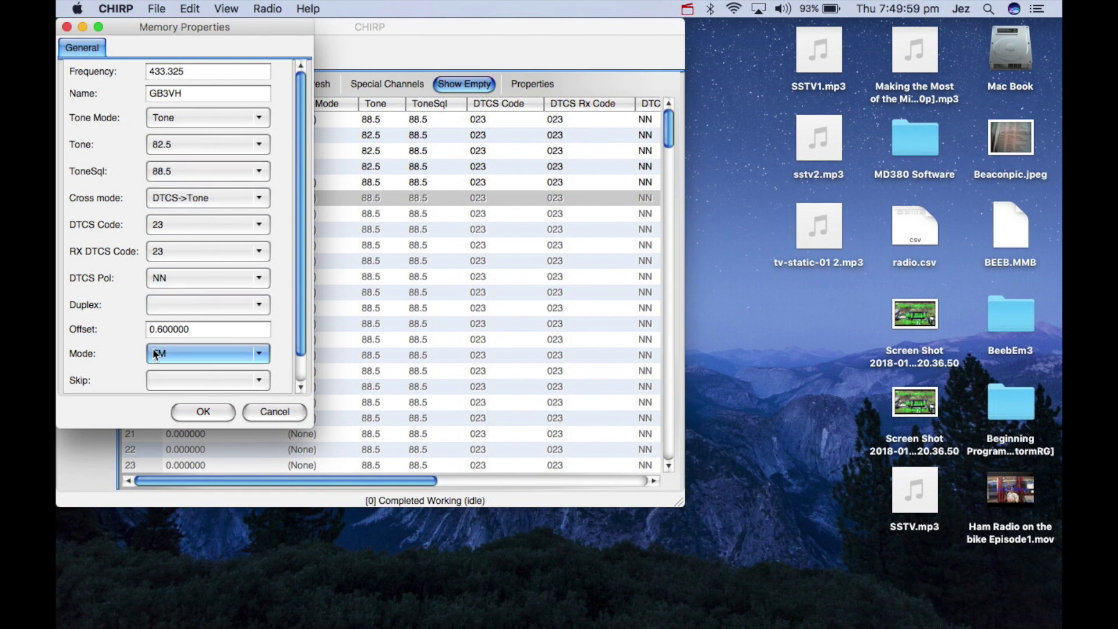
click(170, 308)
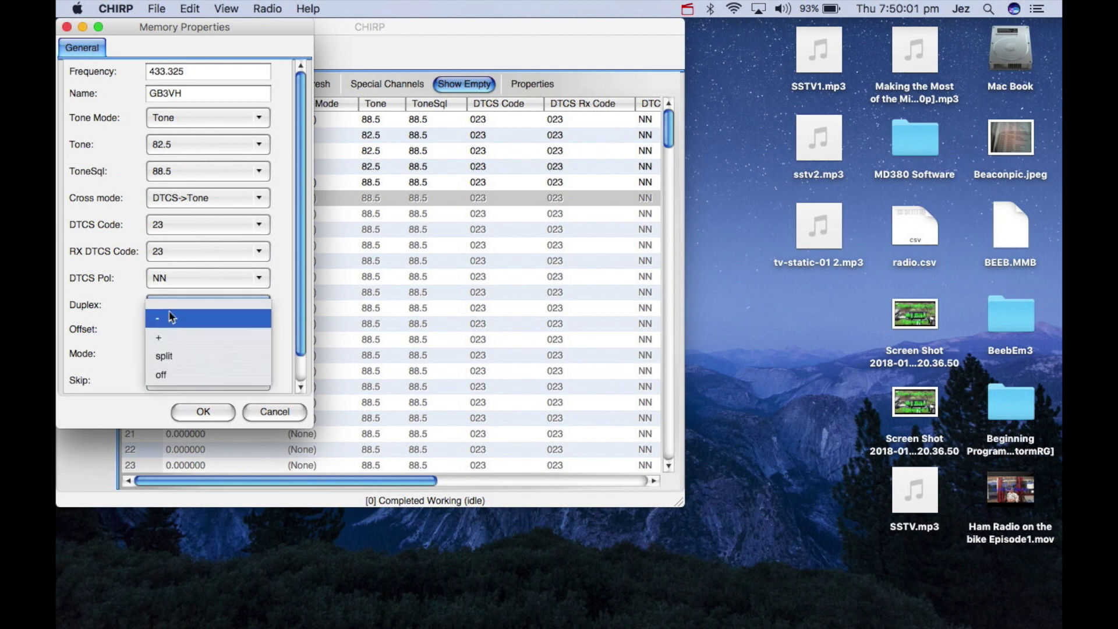
click(171, 339)
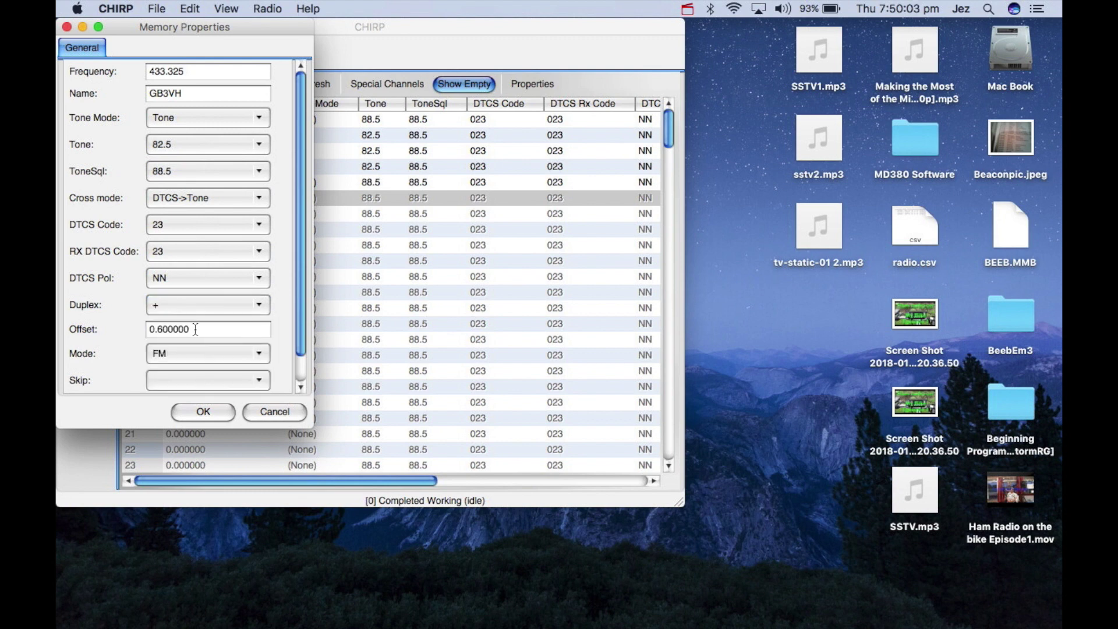
double_click(196, 330)
text(1)
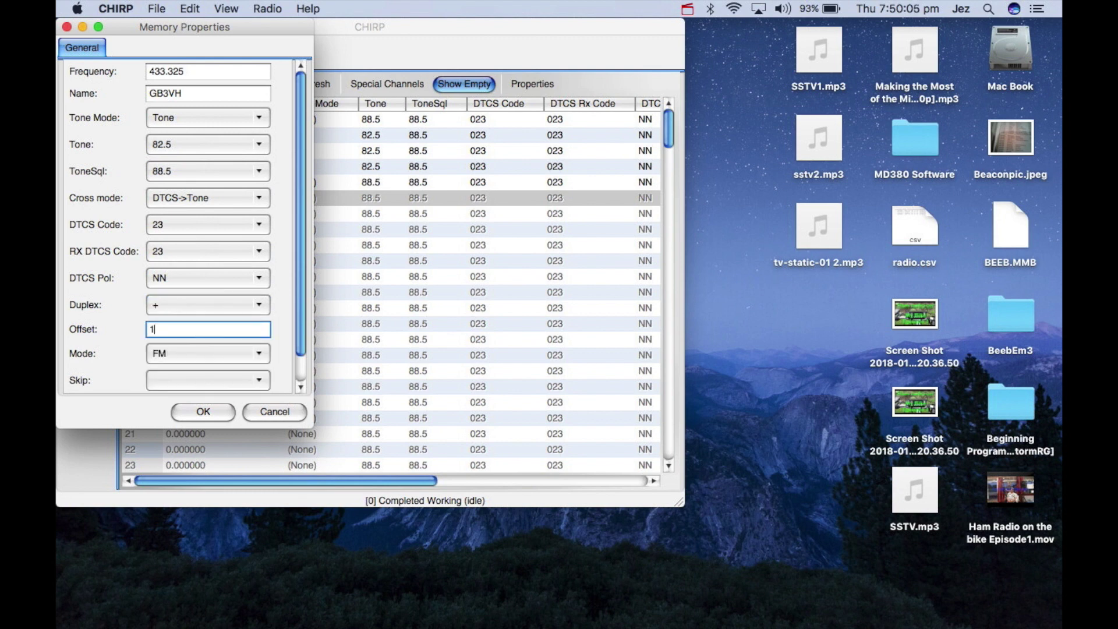
text(.6)
click(185, 418)
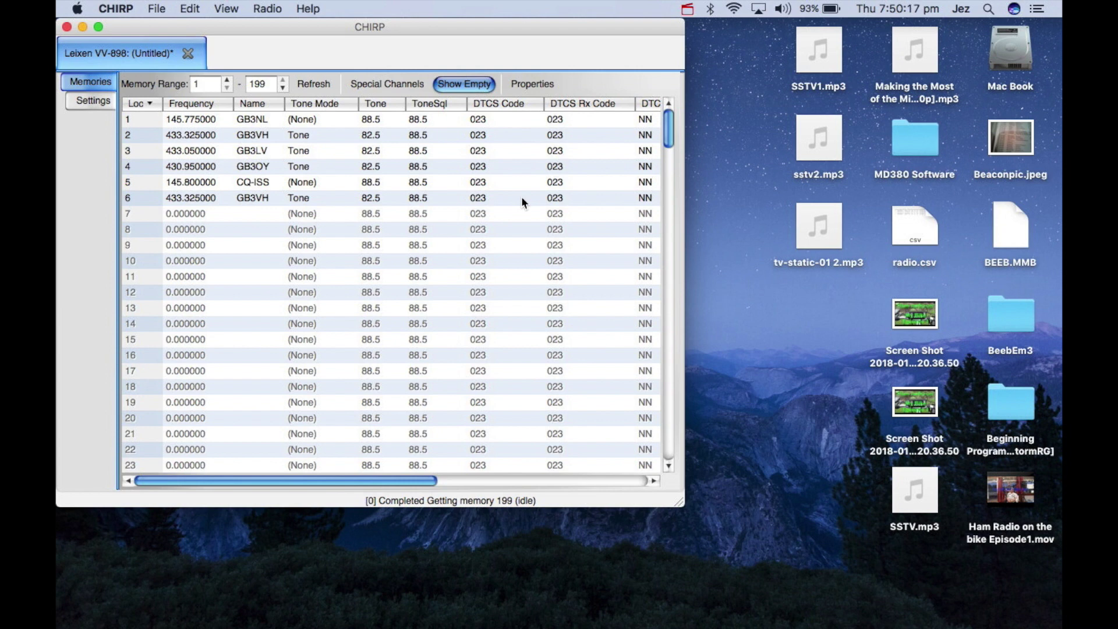
Upload the edited memories to the Leixen VV-898 using the /dev/cu.usbserial port.
click(280, 10)
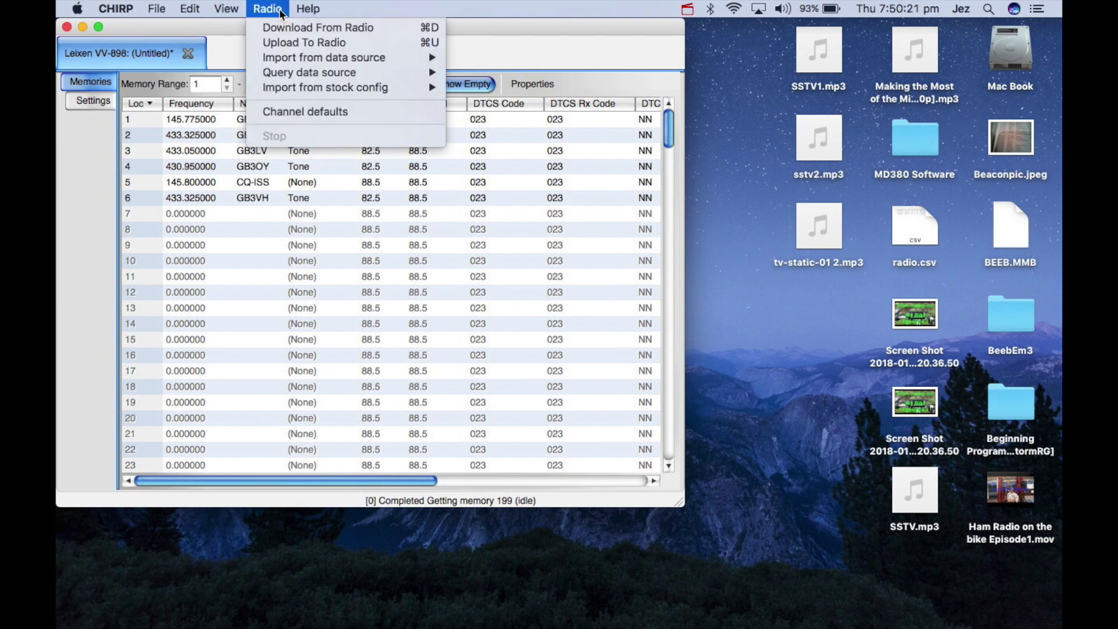
click(281, 46)
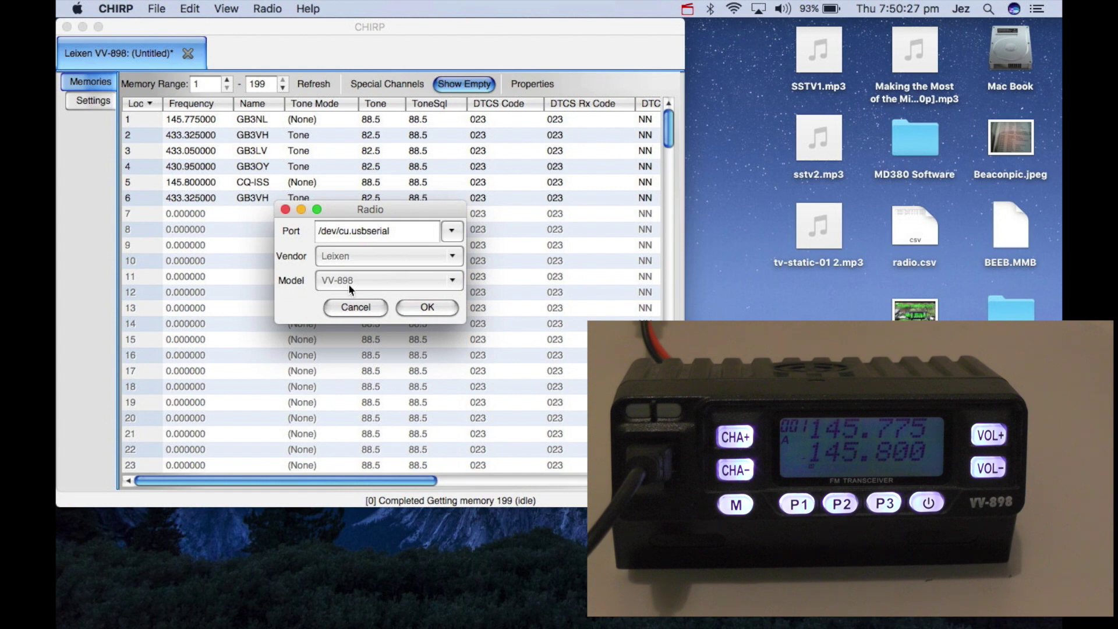
click(414, 301)
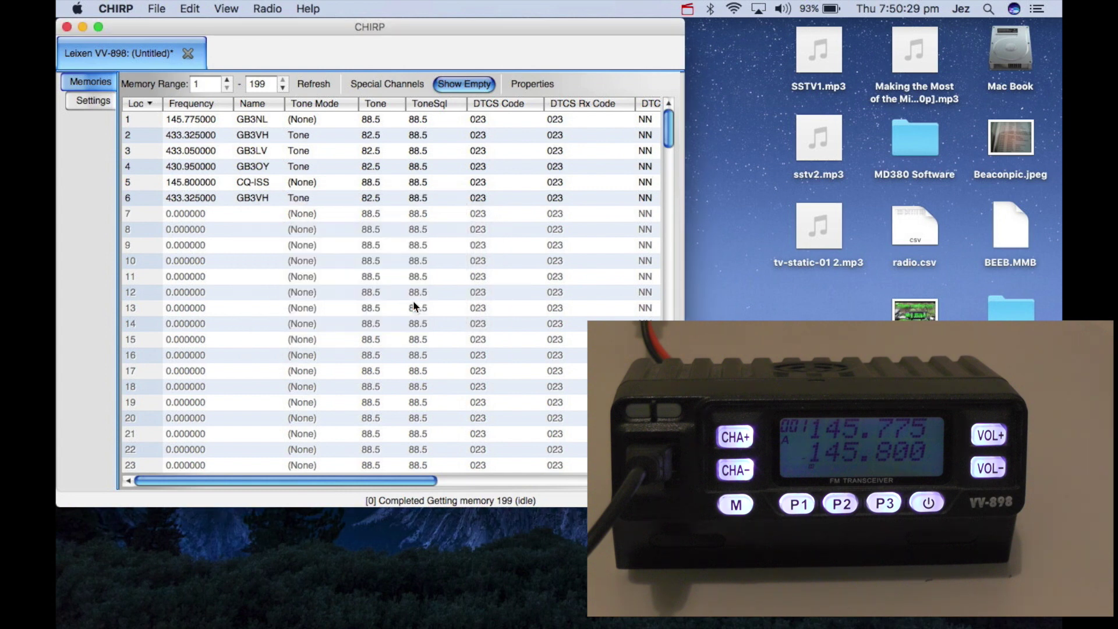